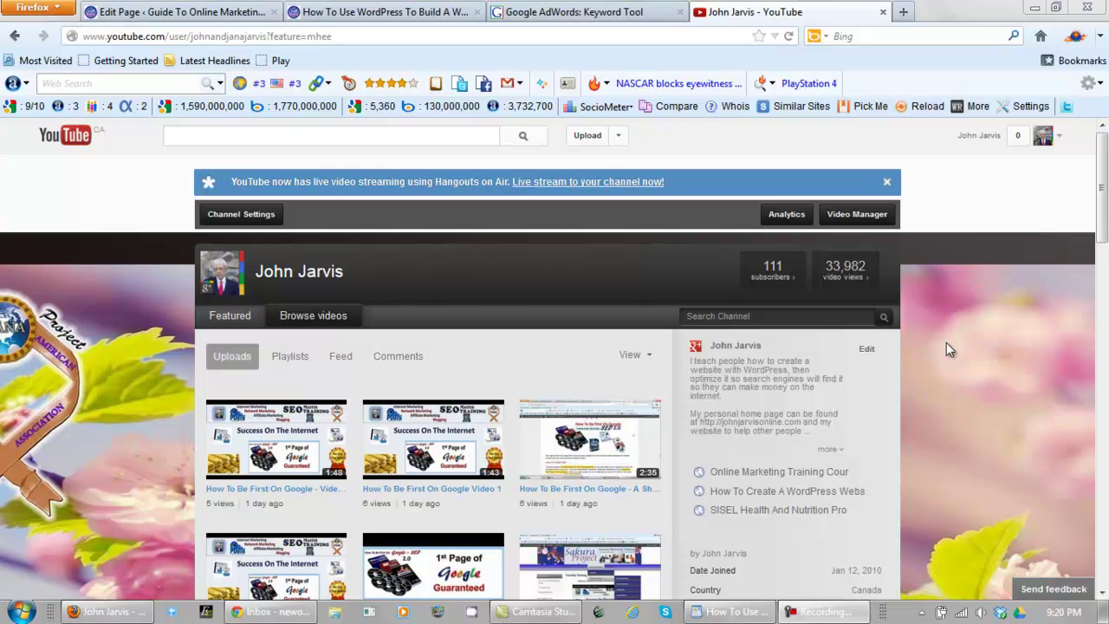
Start uploading the How To Use WordPress To Build A Website .mp4 video to YouTube
left_click(587, 137)
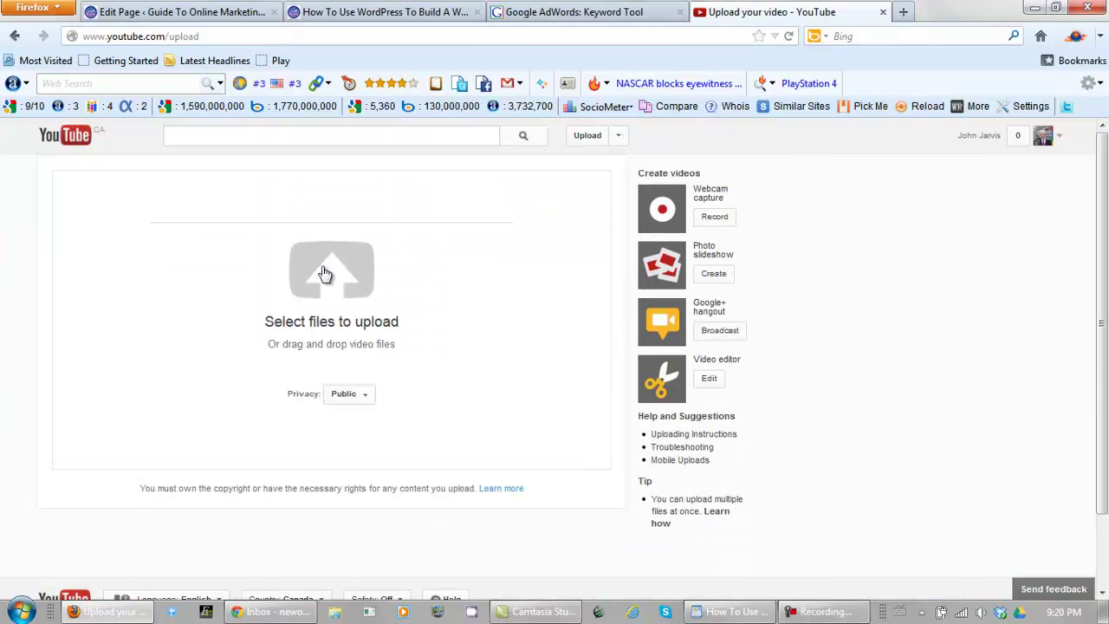
left_click(323, 273)
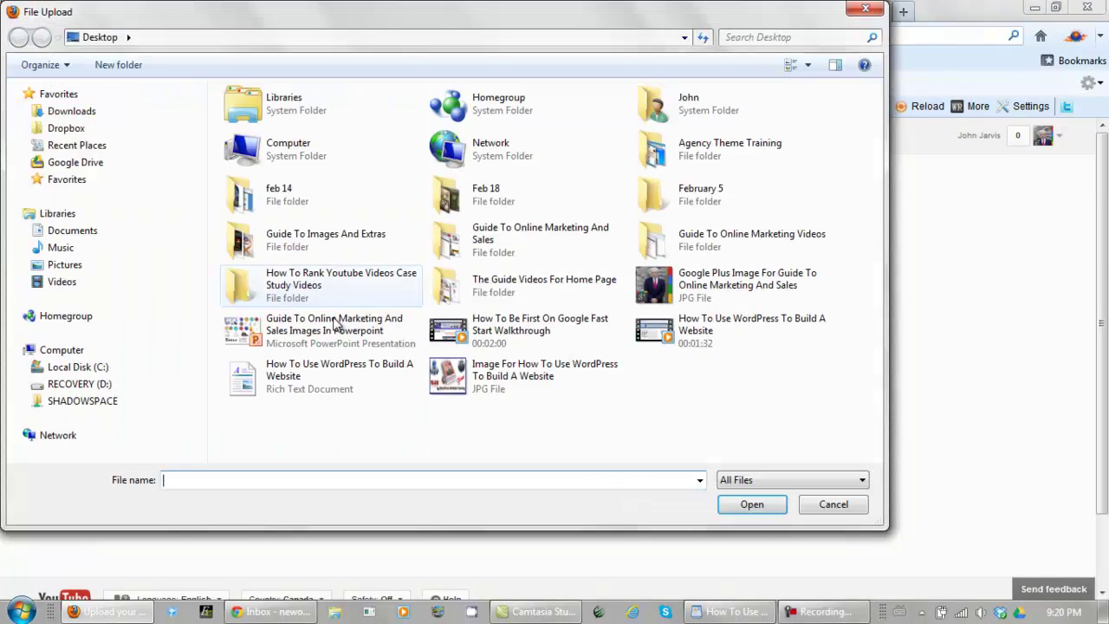
type("How To Use WordPress To Build A Website")
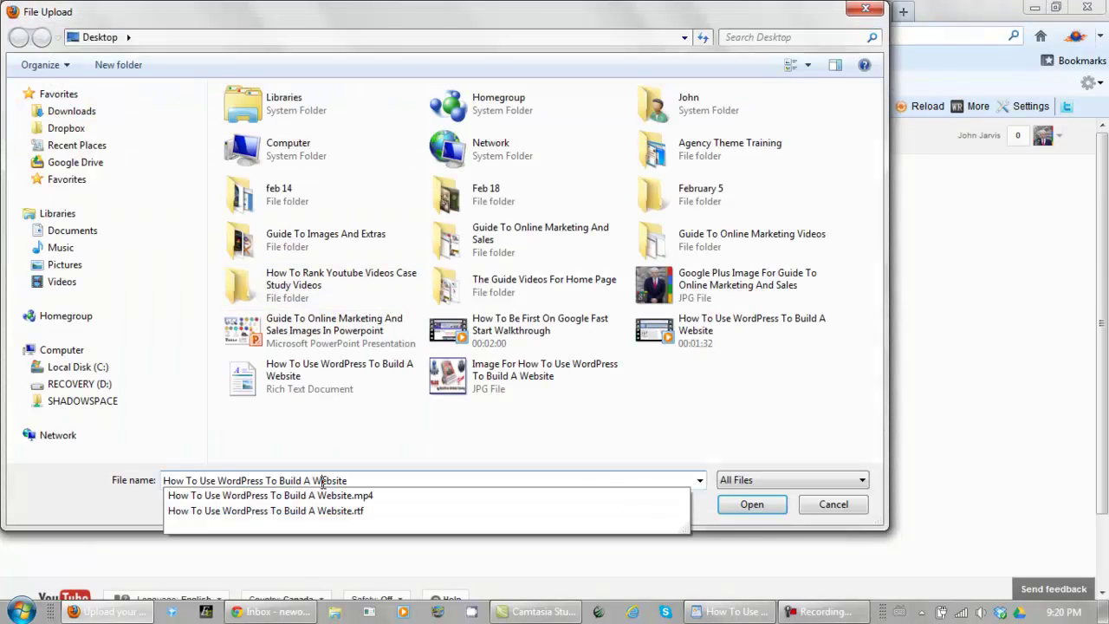
left_click(331, 499)
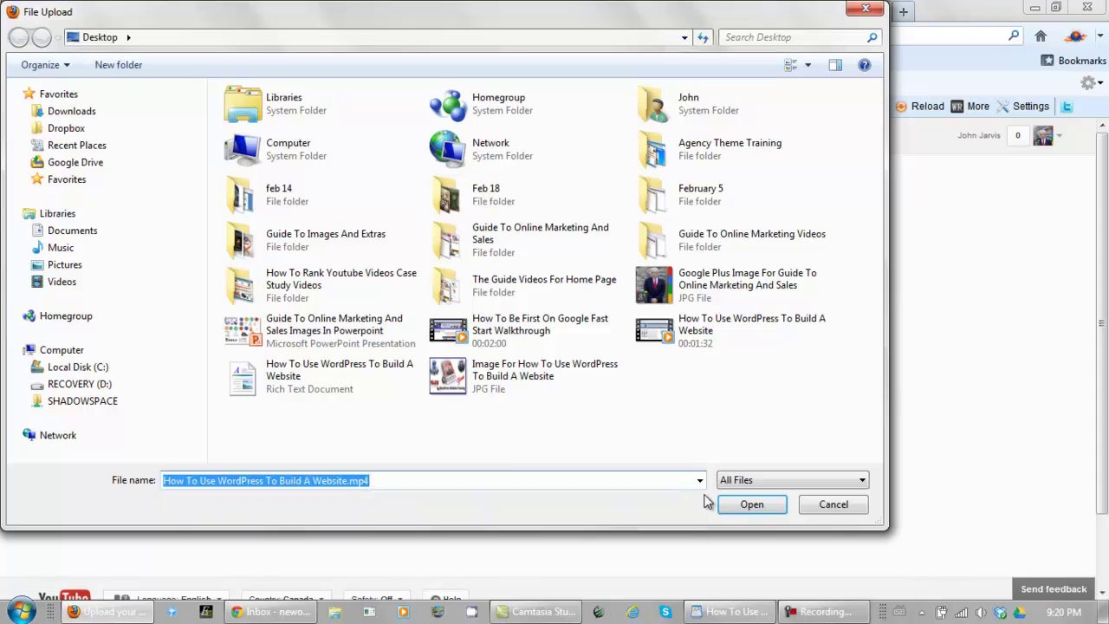
left_click(758, 507)
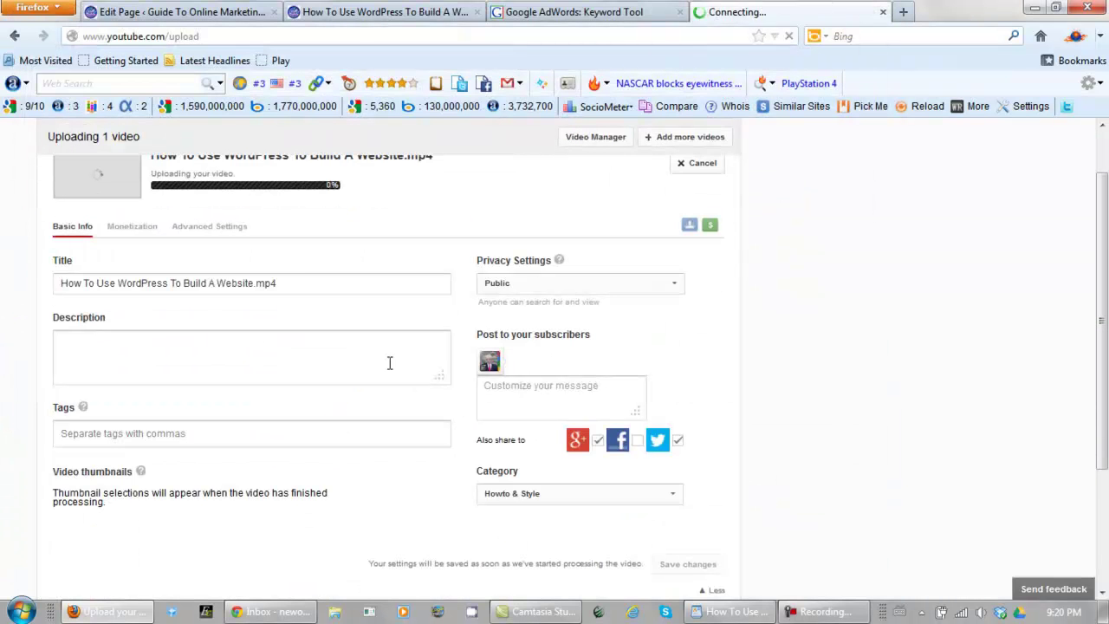
Delete '.mp4' from the video title and move on to the Description field
left_click(300, 282)
key("BackSpace")
key("BackSpace")
key("BackSpace")
key("BackSpace")
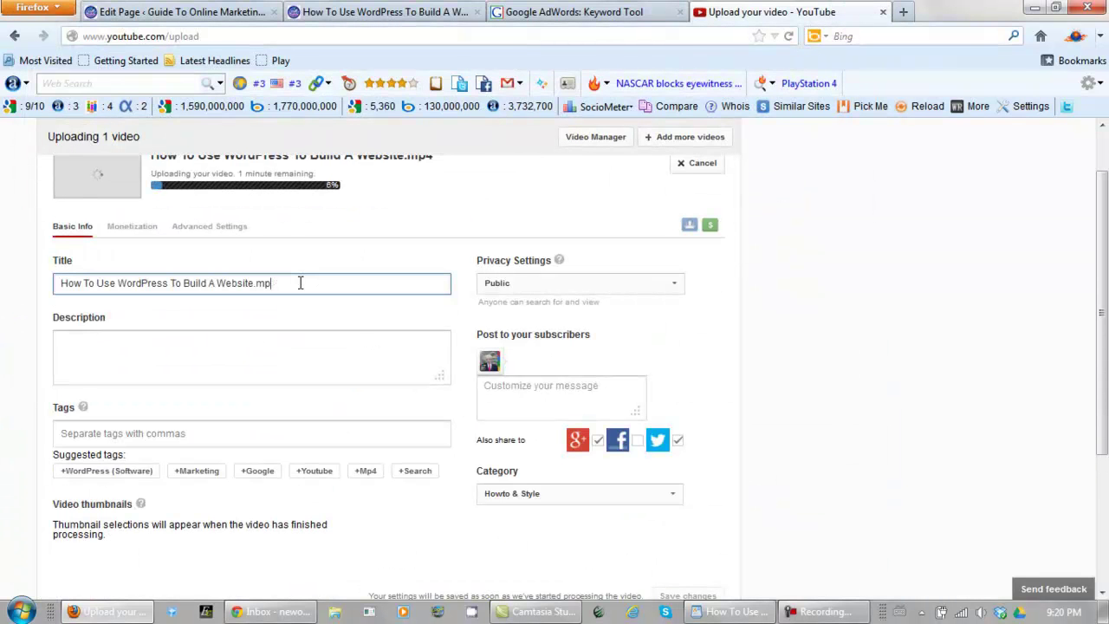
left_click(295, 355)
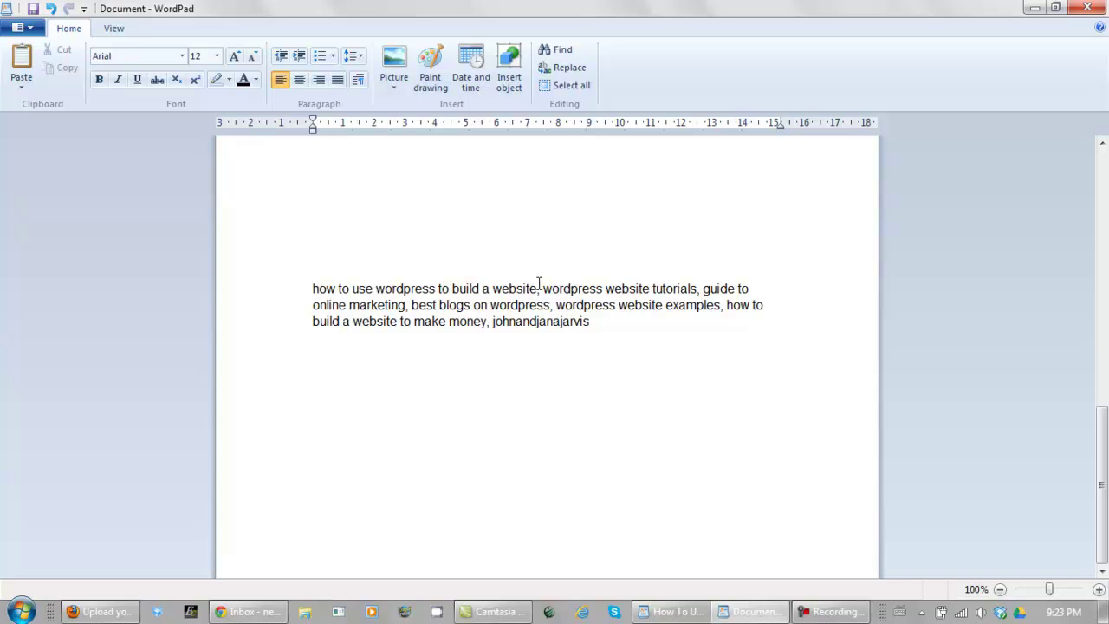
Select each WordPad keyword phrase in turn, from 'how to use wordpress to build a website' to 'how to build a website to make money'
left_click_drag(538, 284, 313, 289)
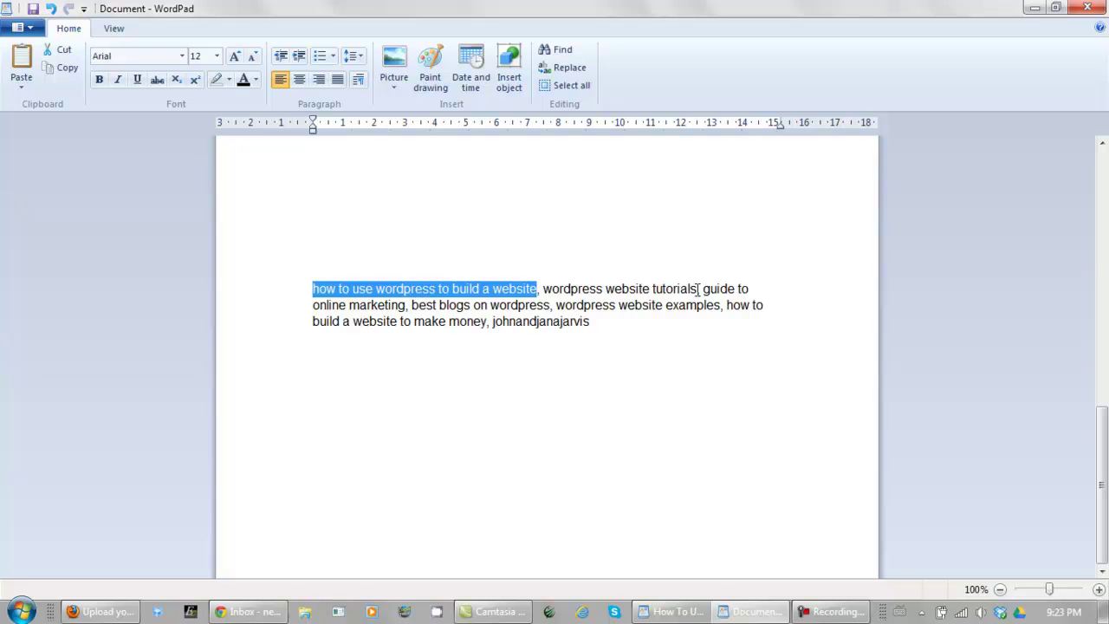
left_click_drag(698, 290, 543, 290)
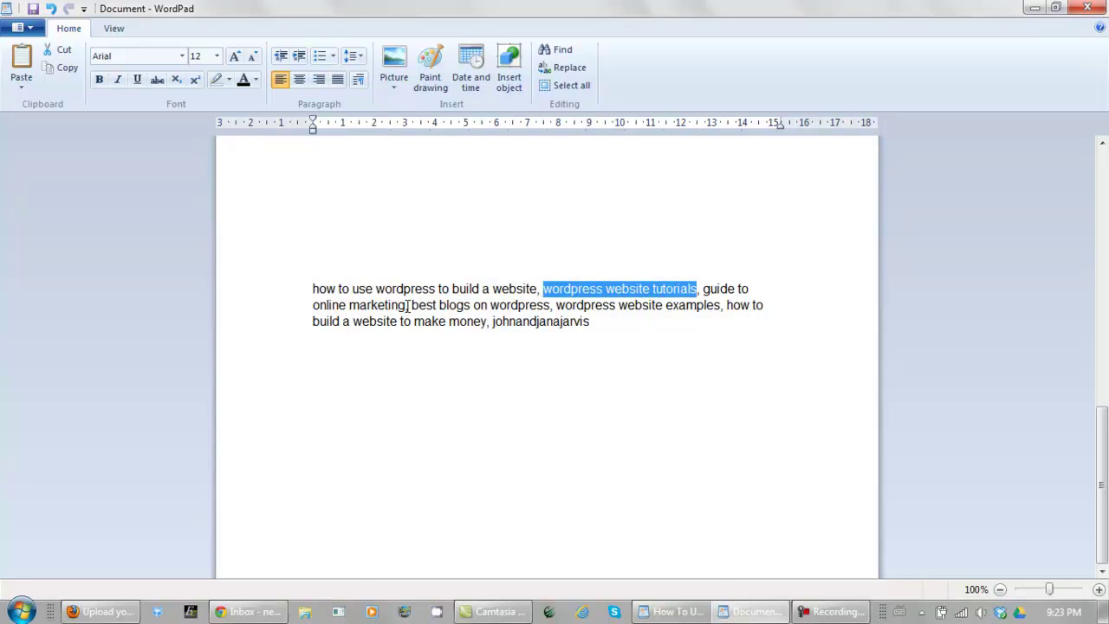
left_click_drag(407, 305, 702, 289)
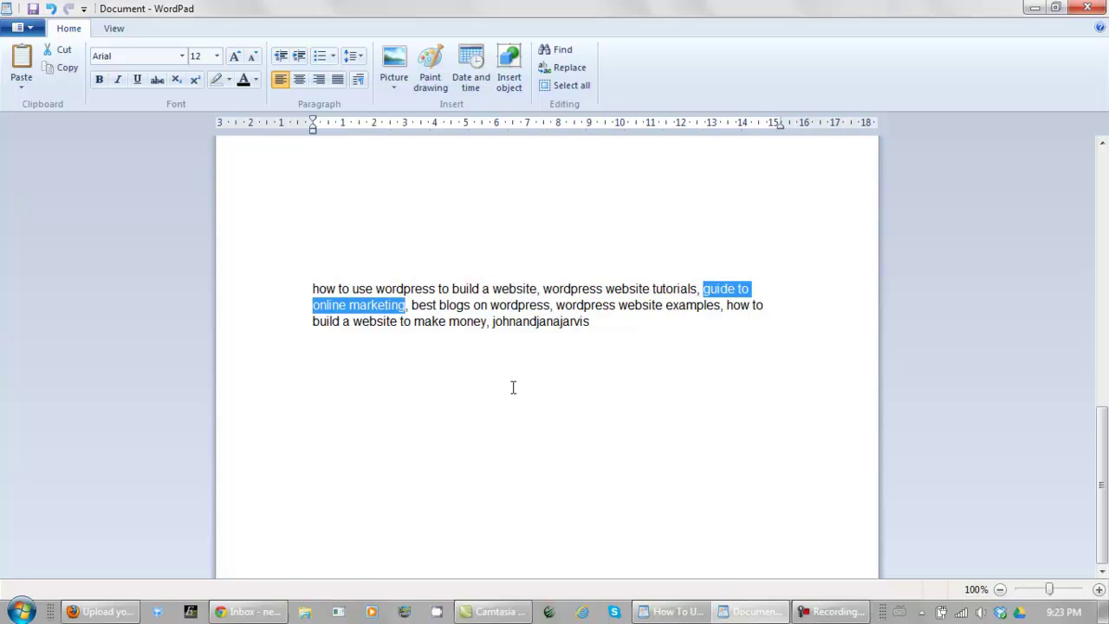
left_click_drag(550, 304, 427, 303)
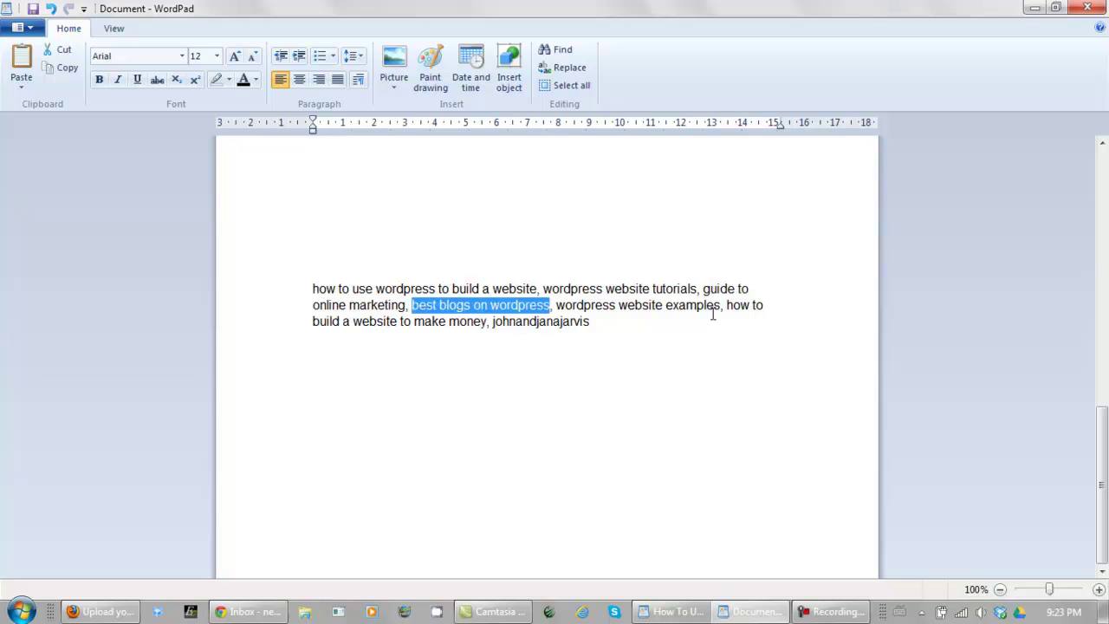
left_click_drag(715, 305, 586, 307)
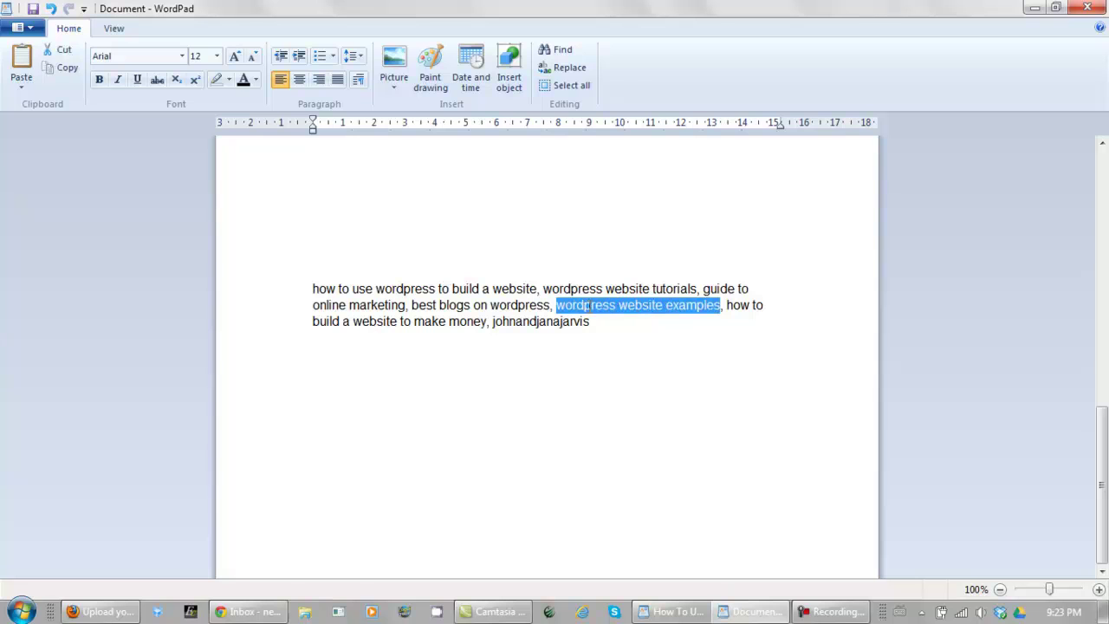
left_click_drag(486, 322, 750, 309)
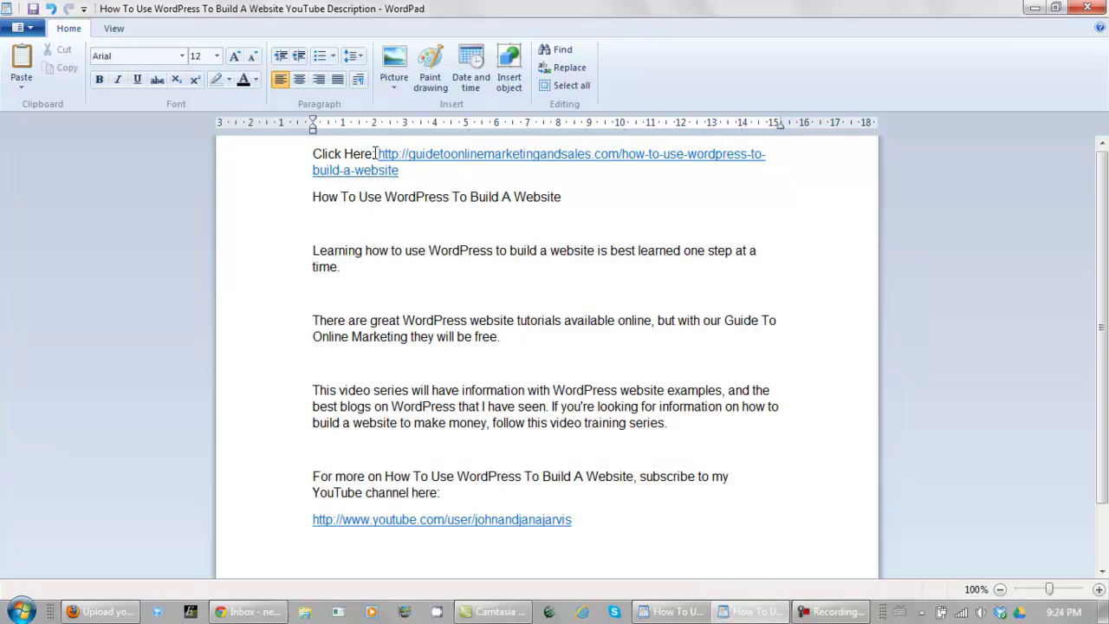
left_click_drag(374, 153, 317, 153)
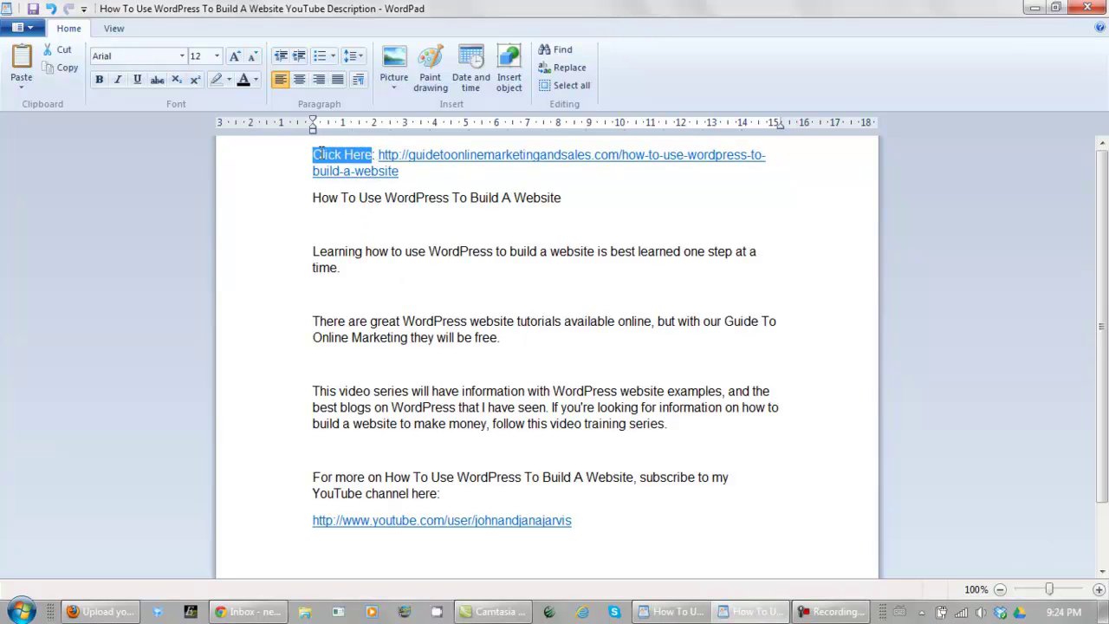
left_click(415, 182)
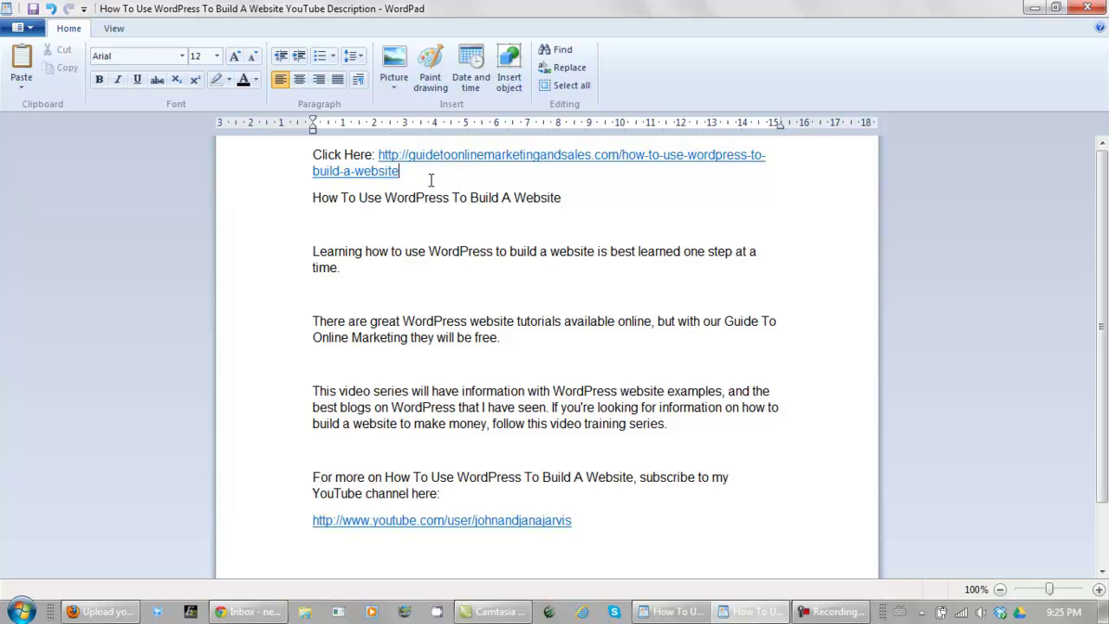
key("shift+Right")
double_click(420, 172)
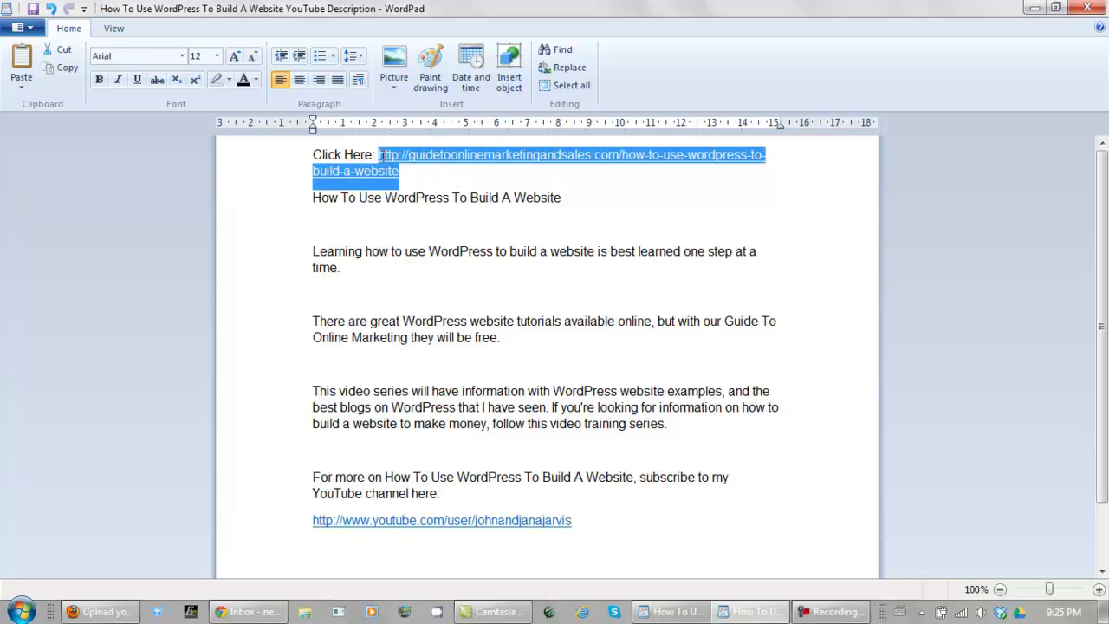
left_click(422, 180)
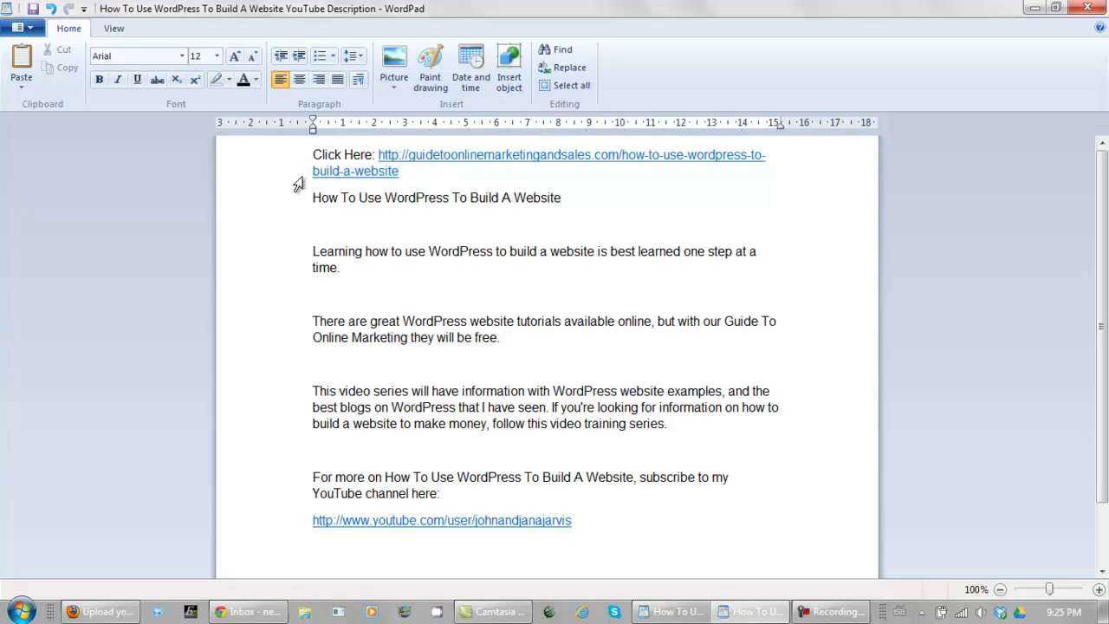
left_click_drag(572, 197, 313, 198)
left_click(578, 203)
left_click_drag(367, 252, 572, 252)
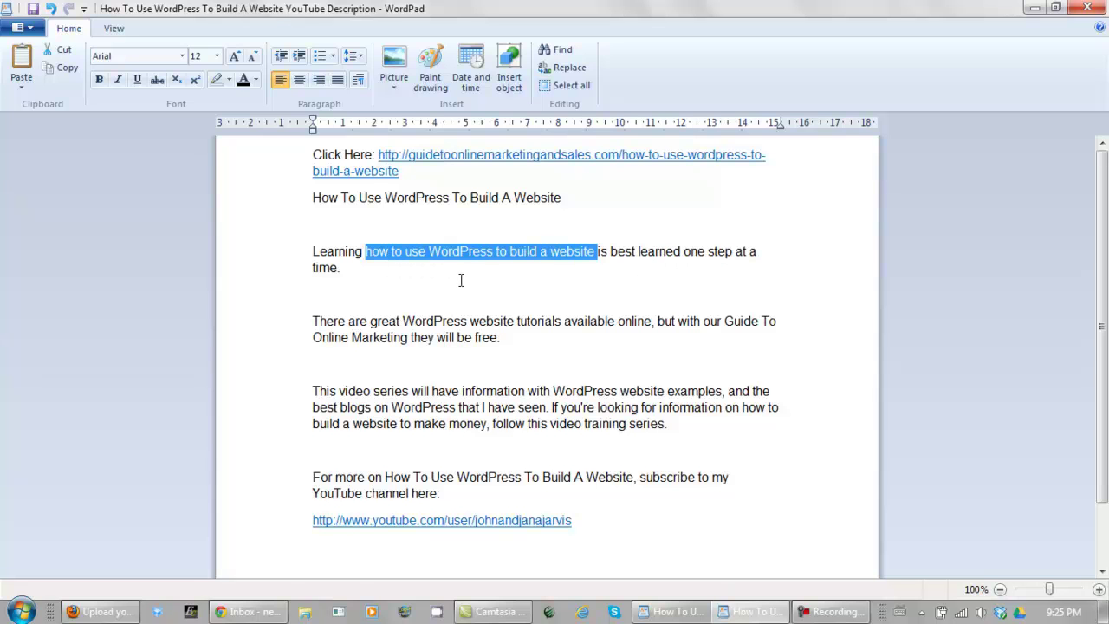
Highlight each keyword phrase within the description paragraphs, ending with the title line
scroll(478, 281, "down", 2)
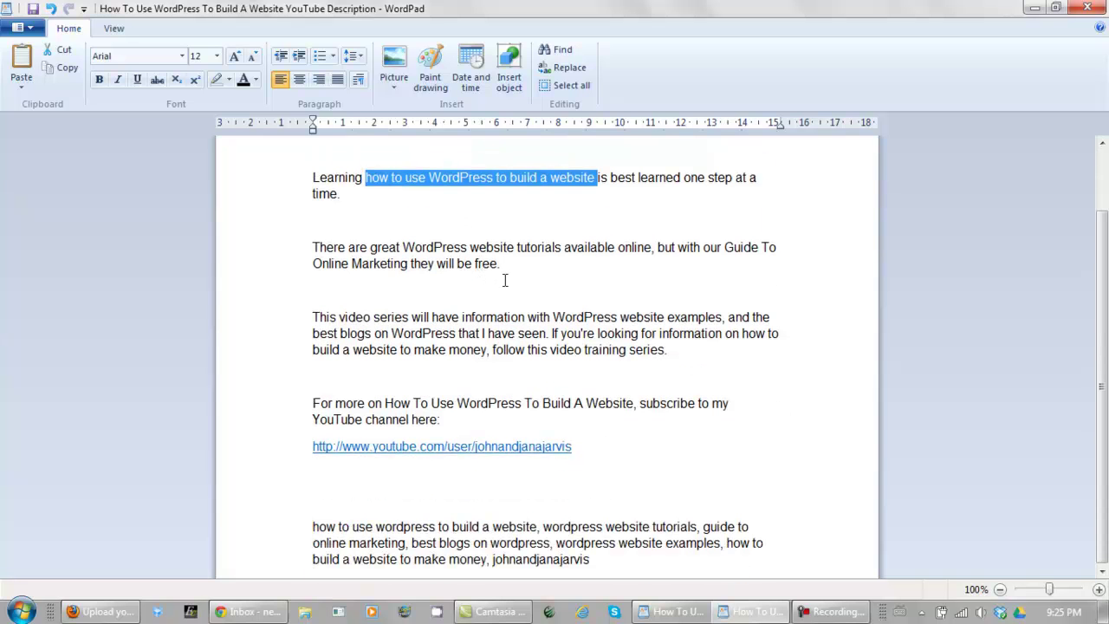
left_click_drag(562, 247, 424, 240)
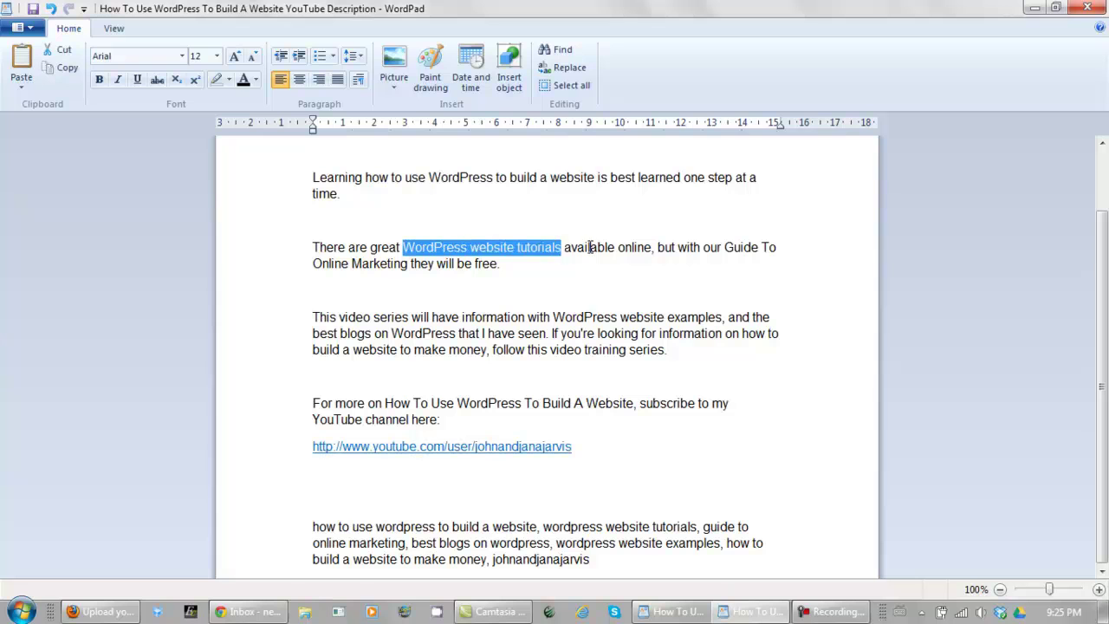
left_click_drag(725, 251, 409, 265)
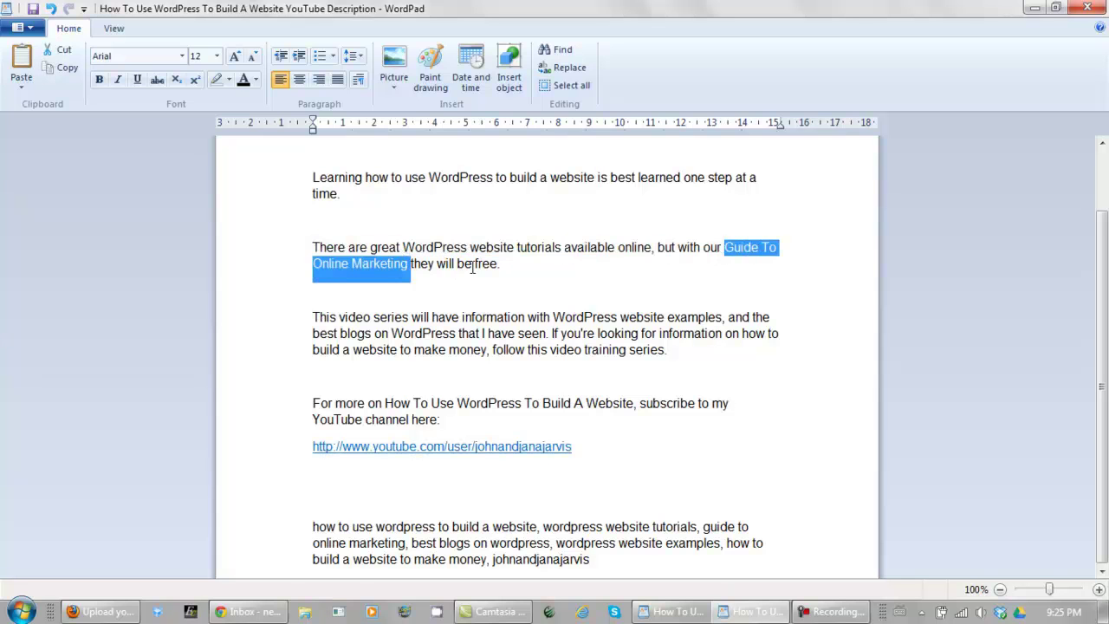
left_click(501, 284)
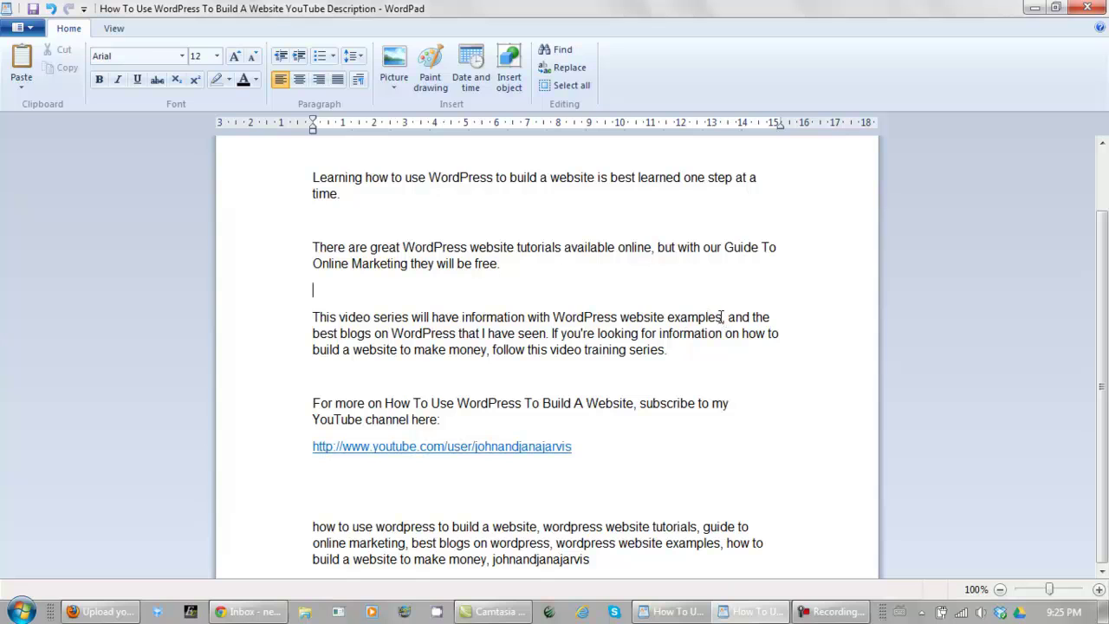
left_click_drag(722, 318, 602, 319)
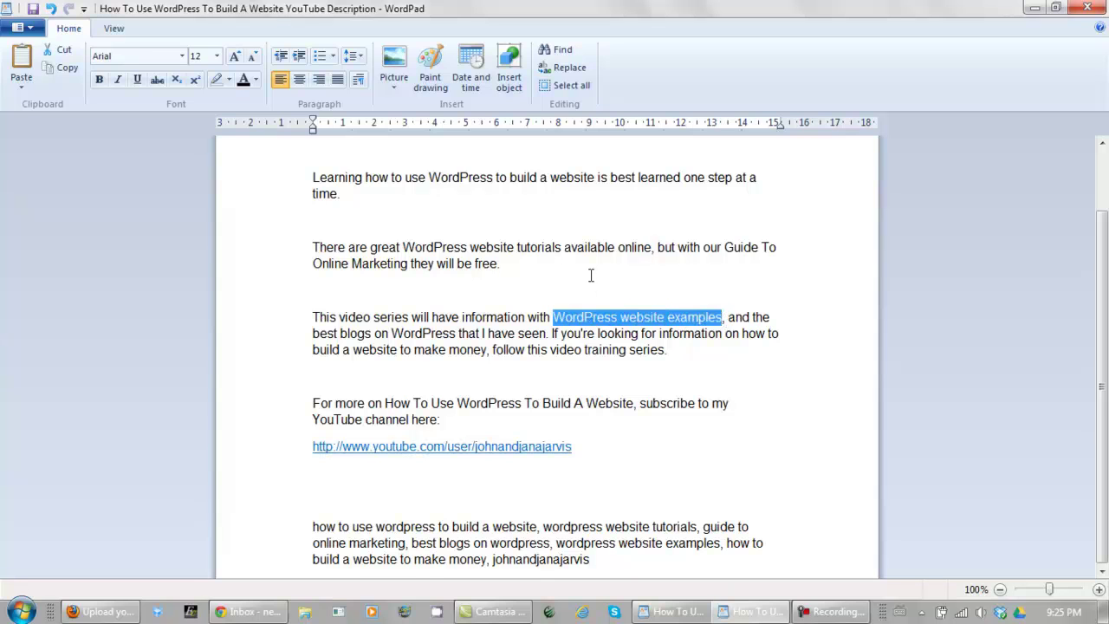
left_click(454, 332)
left_click_drag(454, 333, 312, 334)
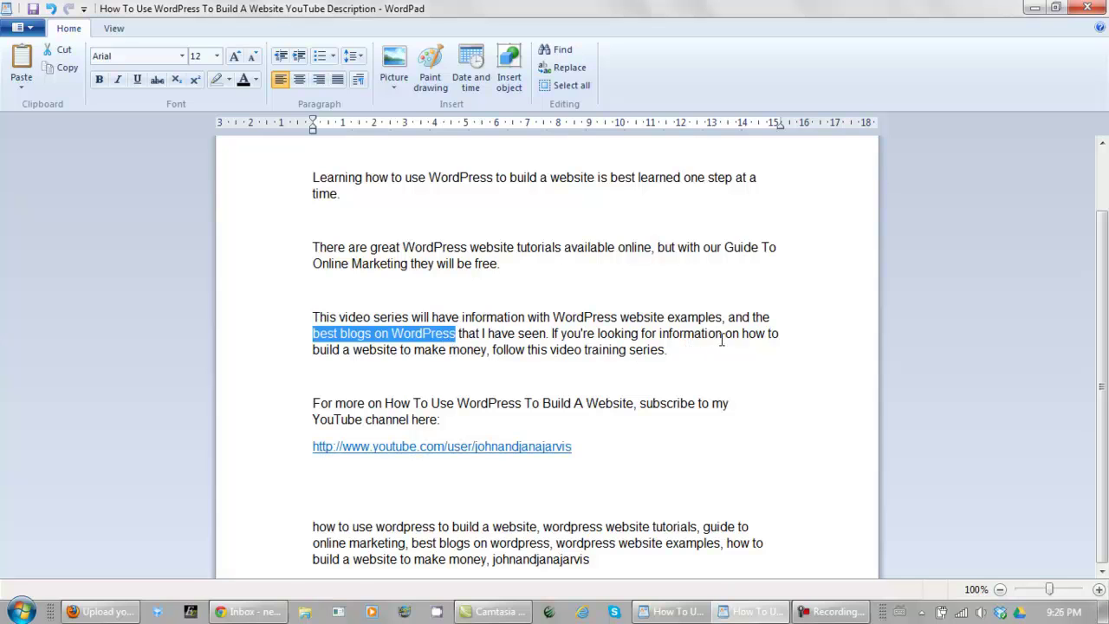
left_click_drag(740, 334, 483, 351)
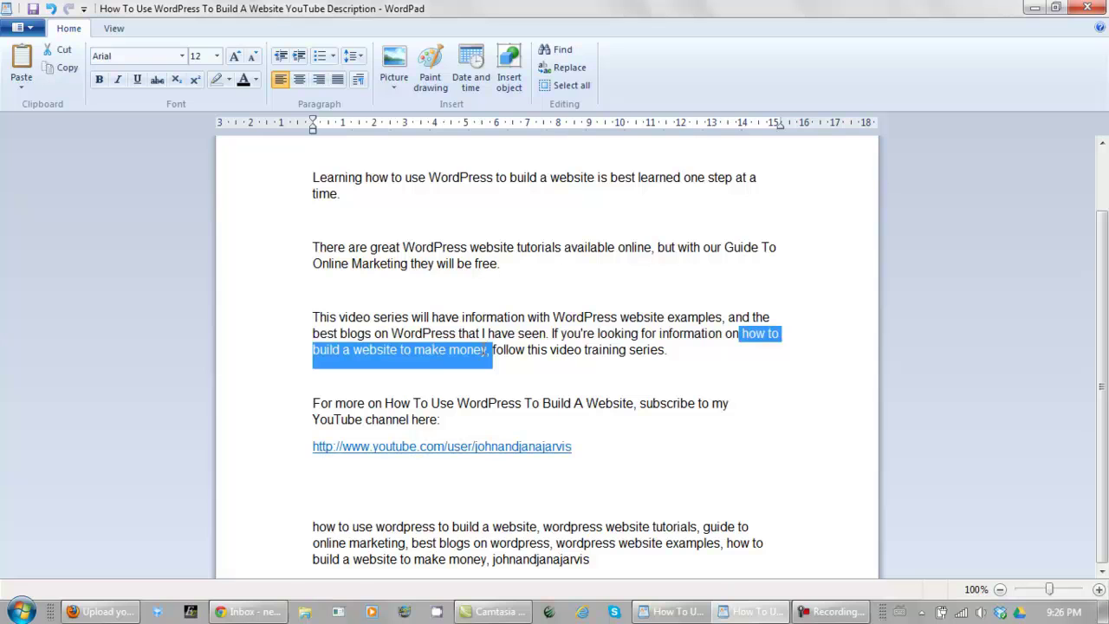
left_click(676, 352)
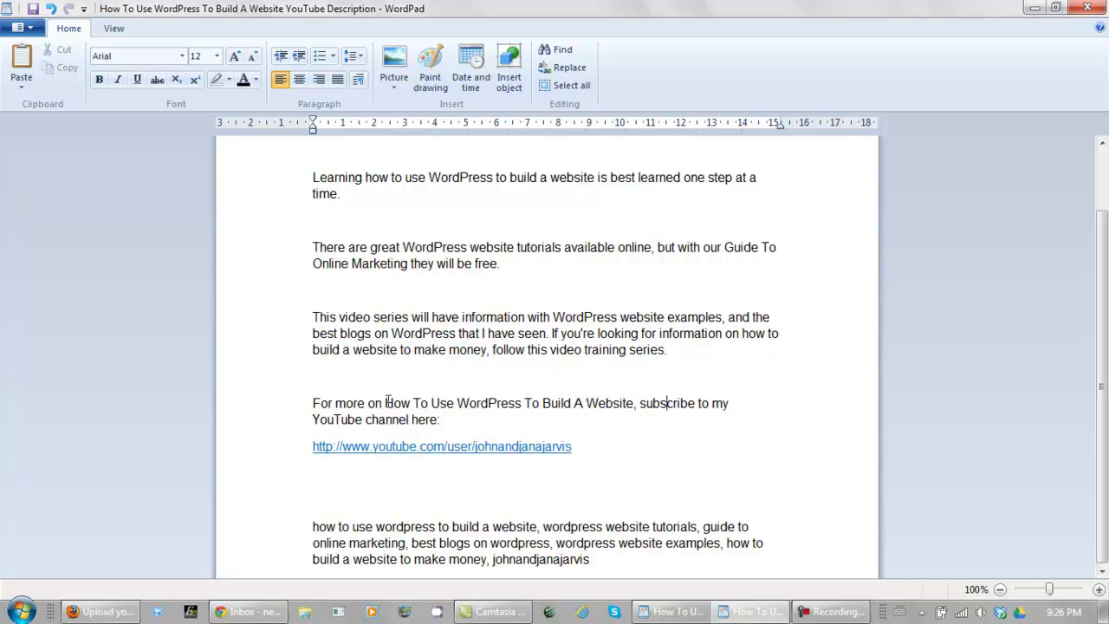
left_click_drag(384, 403, 616, 408)
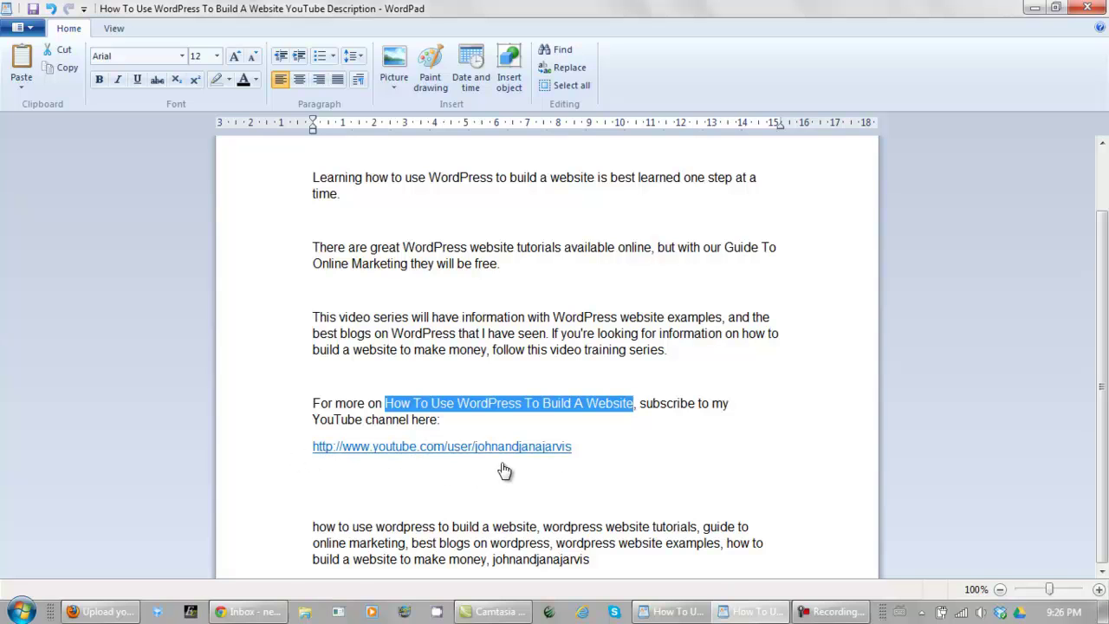
Copy the whole description, from 'Click Here:' down to the channel link
left_click_drag(611, 452, 279, 82)
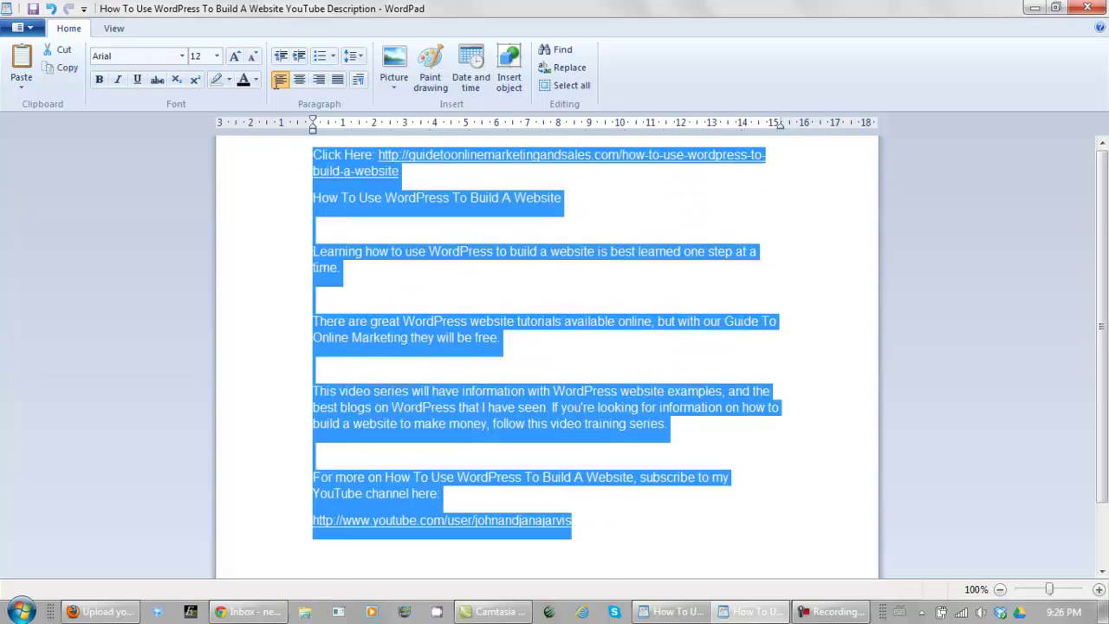
right_click(352, 198)
left_click(391, 227)
Paste the copied WordPad text into the YouTube video's Description box
key("alt+Tab")
left_click(242, 346)
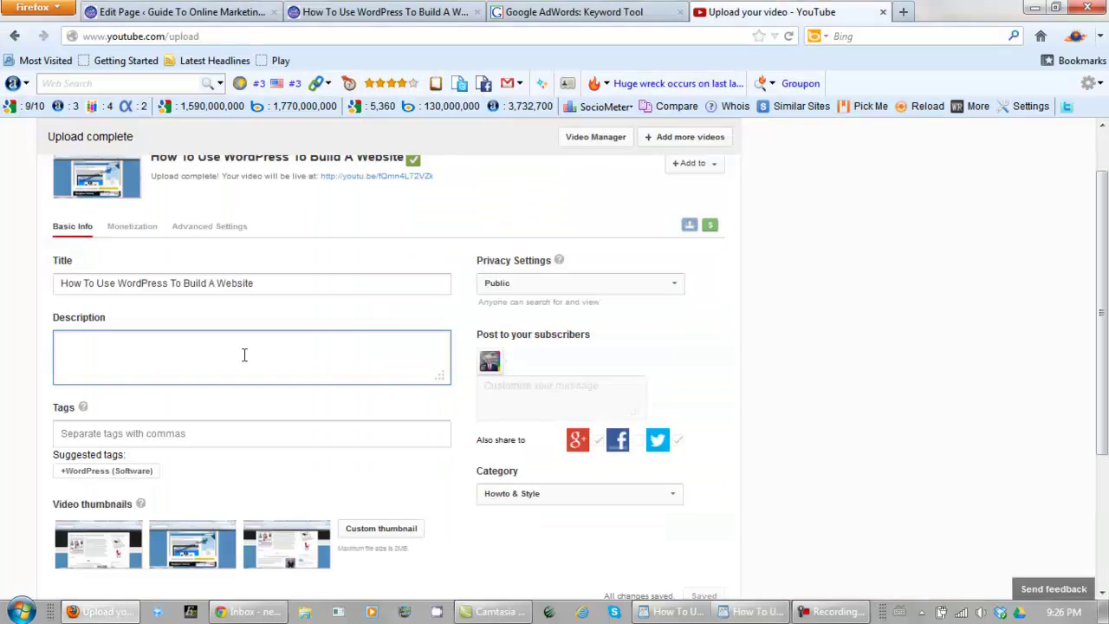
key("ctrl+v")
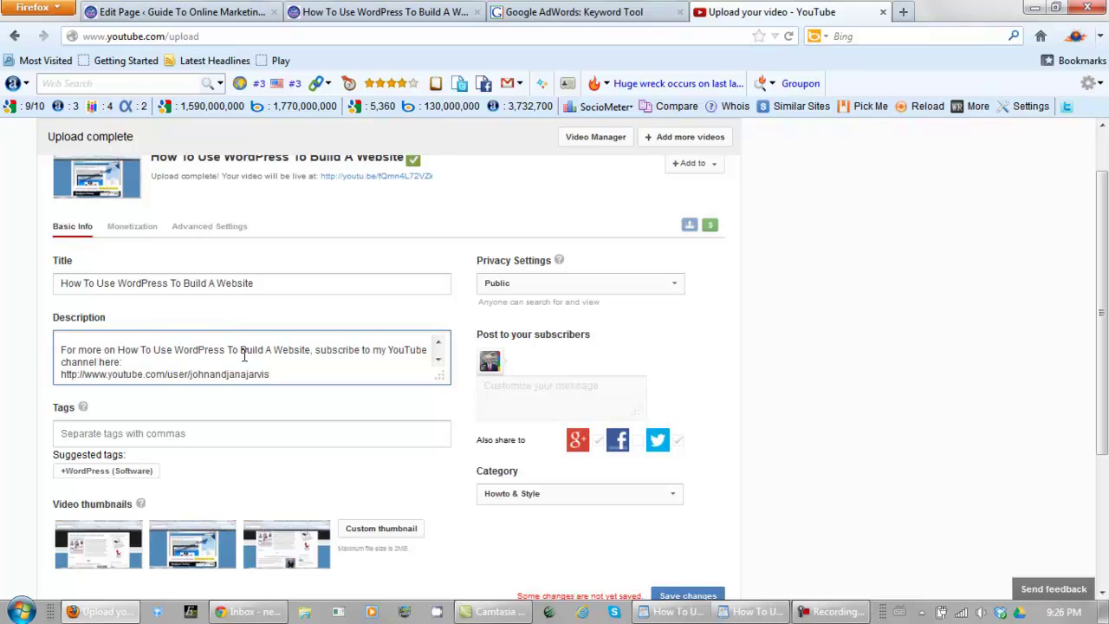
Paste the comma-separated keyword list into the video's Tags field
scroll(416, 360, "up", 2)
left_click(258, 433)
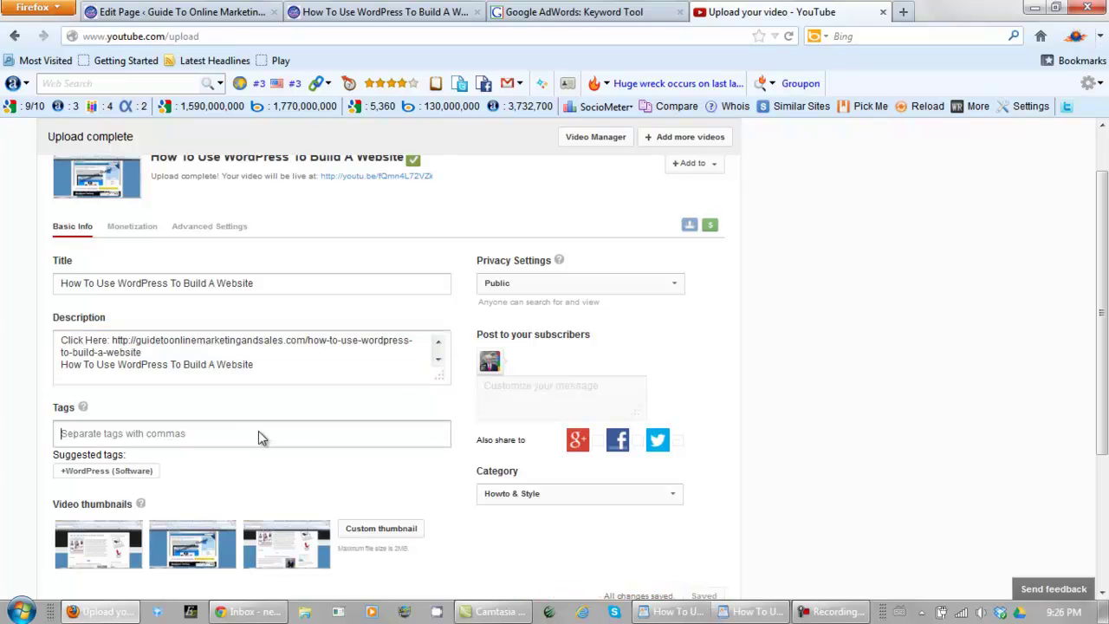
key("ctrl+v")
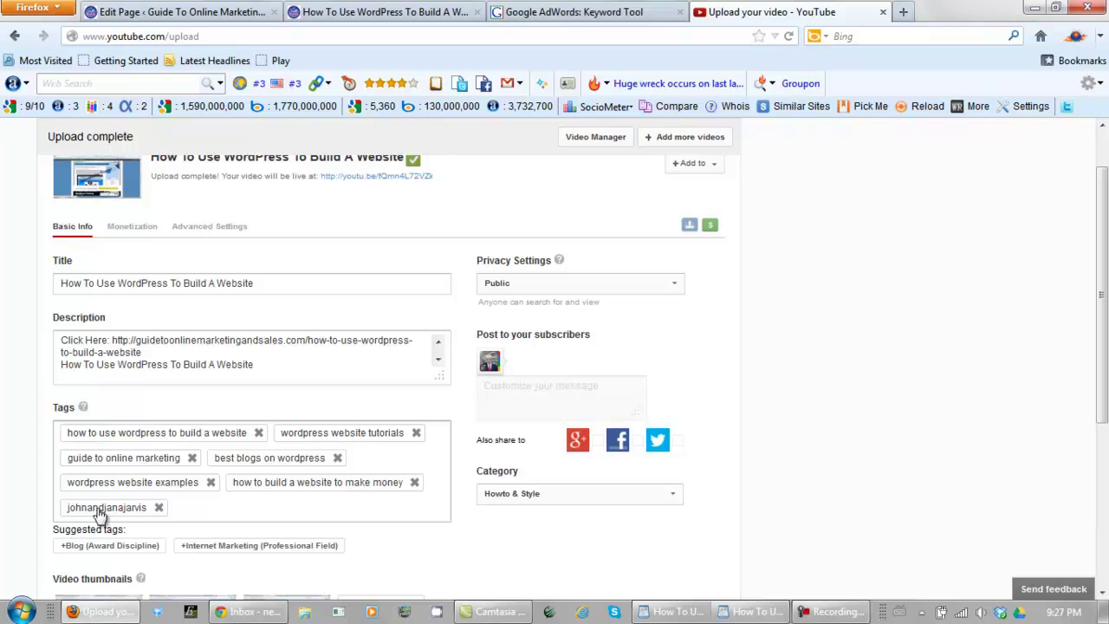
Upload the Cover Image For How To Use WordPress To Build A Website JPG as custom thumbnail and save
scroll(7, 487, "down", 4)
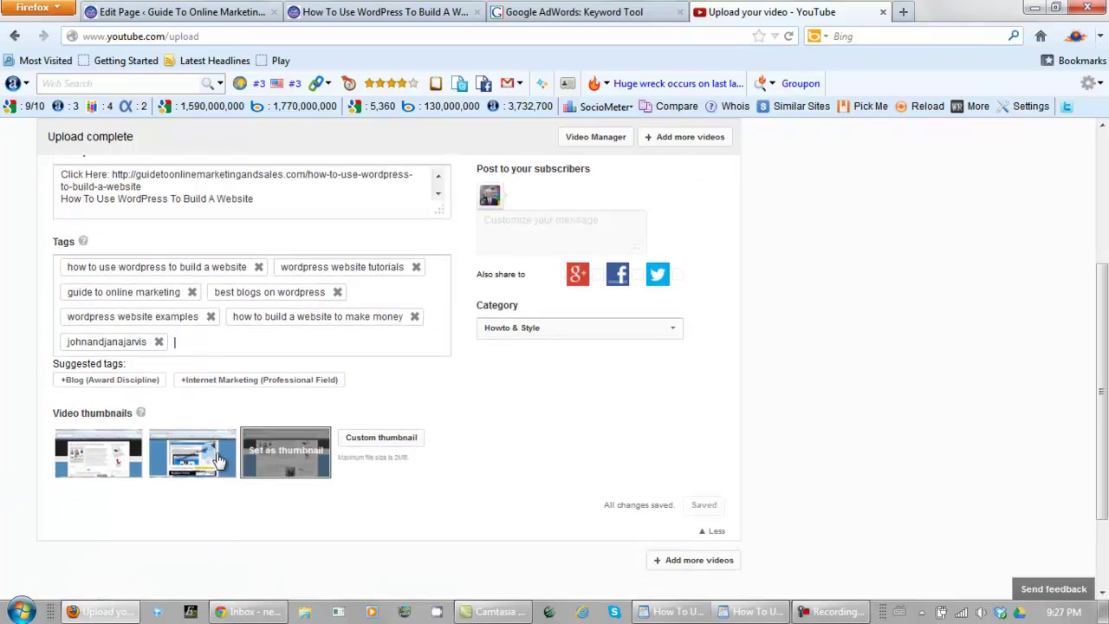
mouse_move(125, 459)
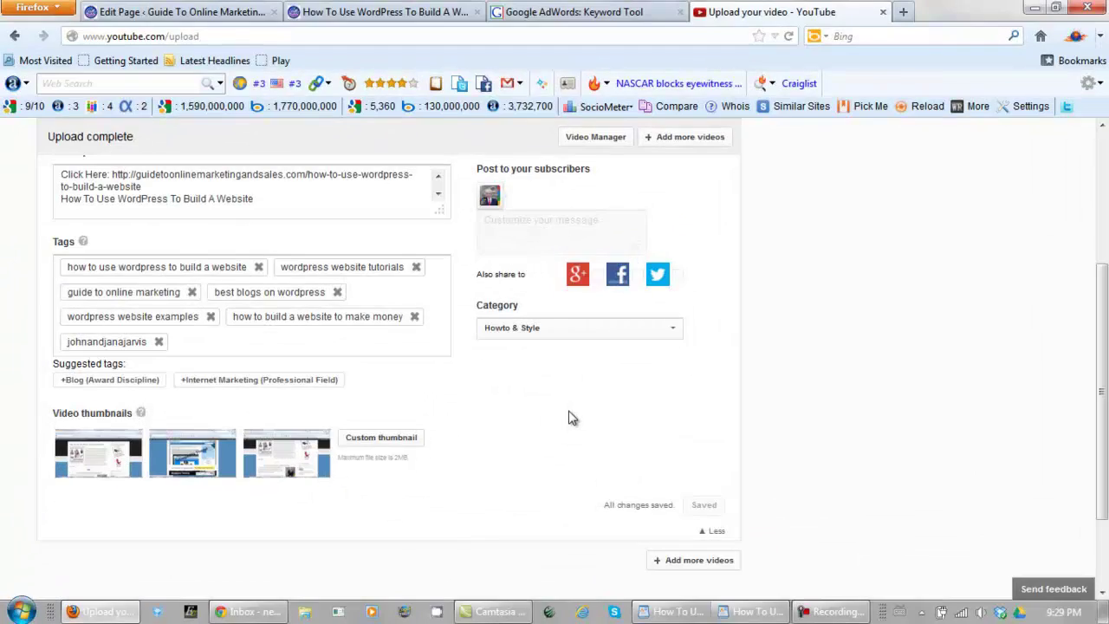
left_click(381, 438)
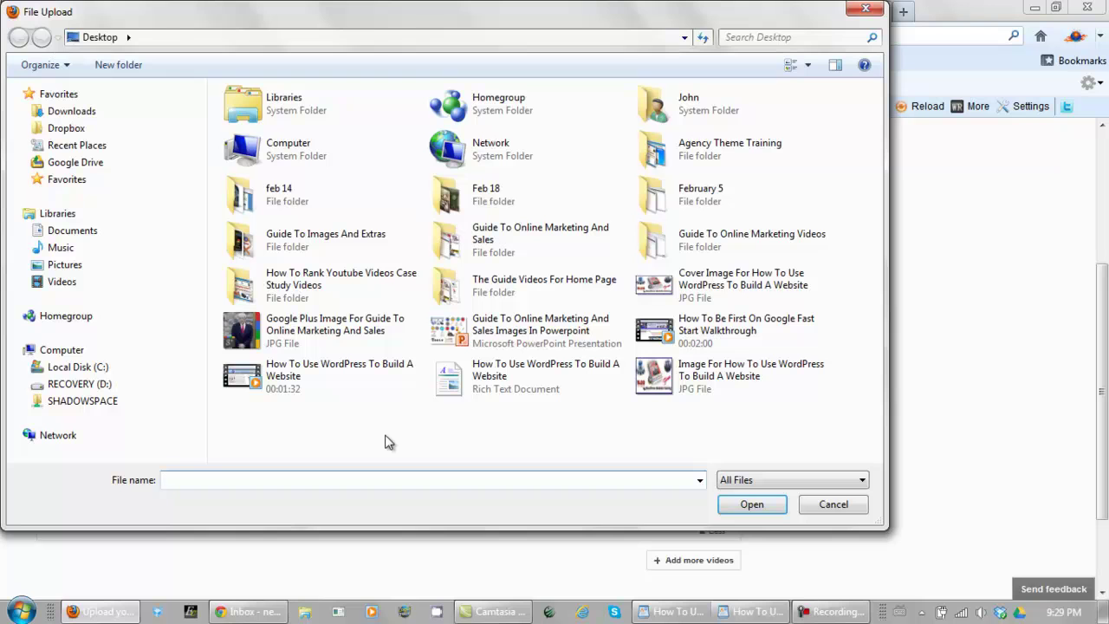
left_click(707, 294)
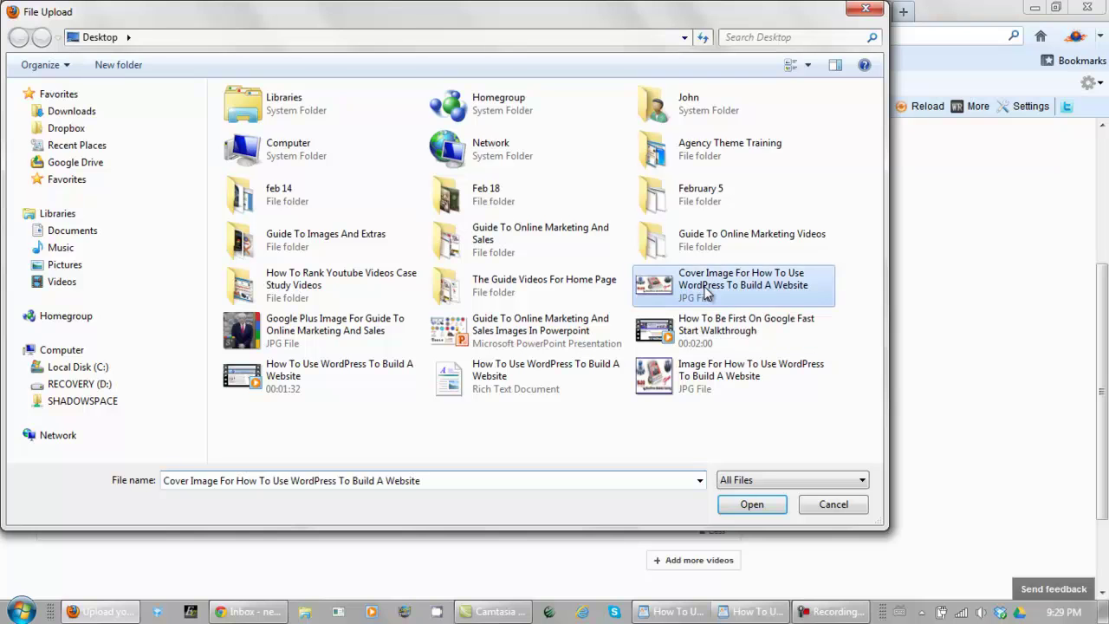
left_click(737, 506)
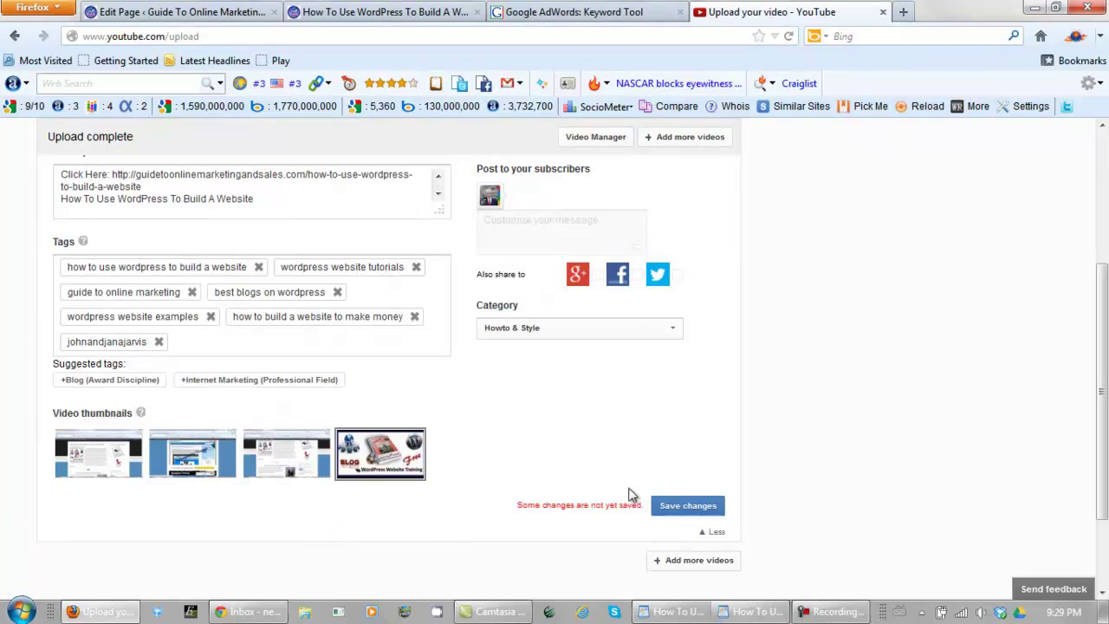
left_click(672, 507)
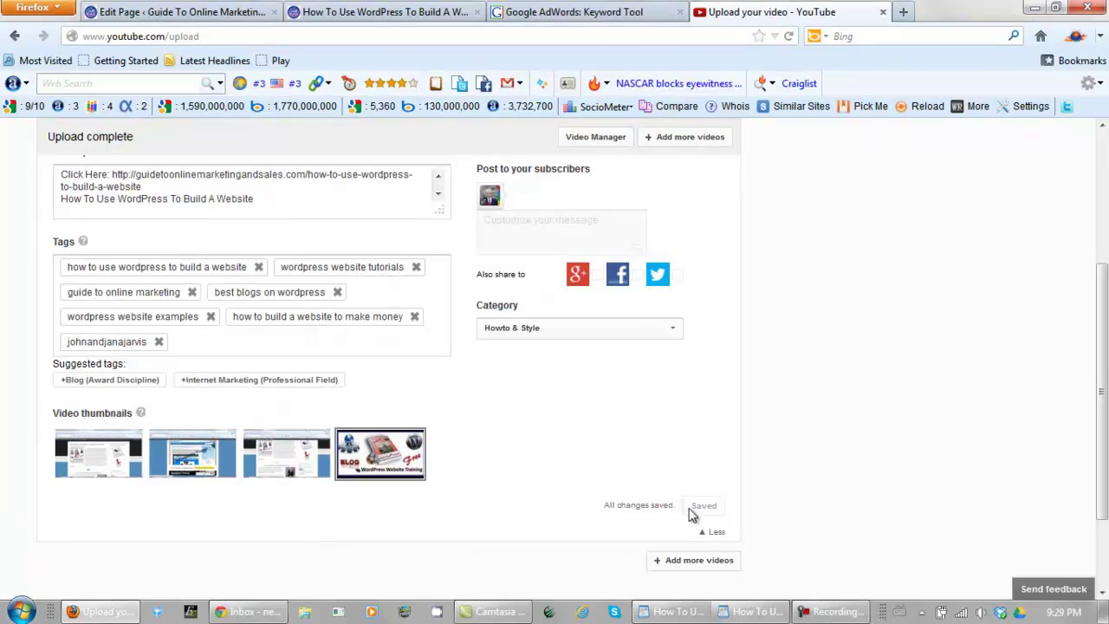
Add the video to a new playlist 'How To Use WordPress To Build A Website' with the title as its note
scroll(465, 399, "up", 5)
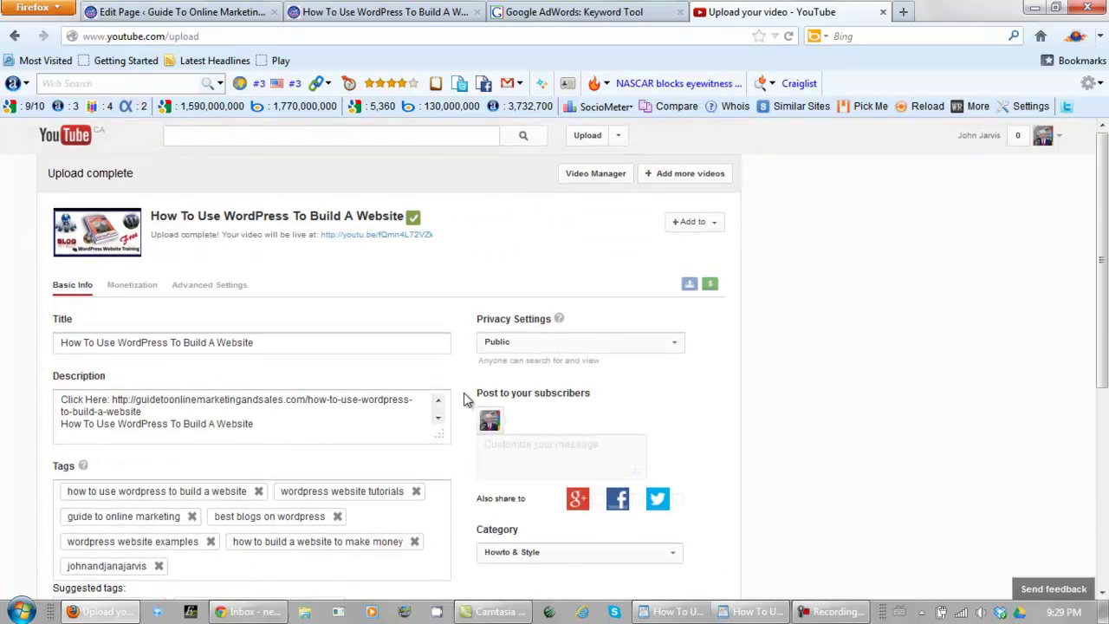
left_click(686, 227)
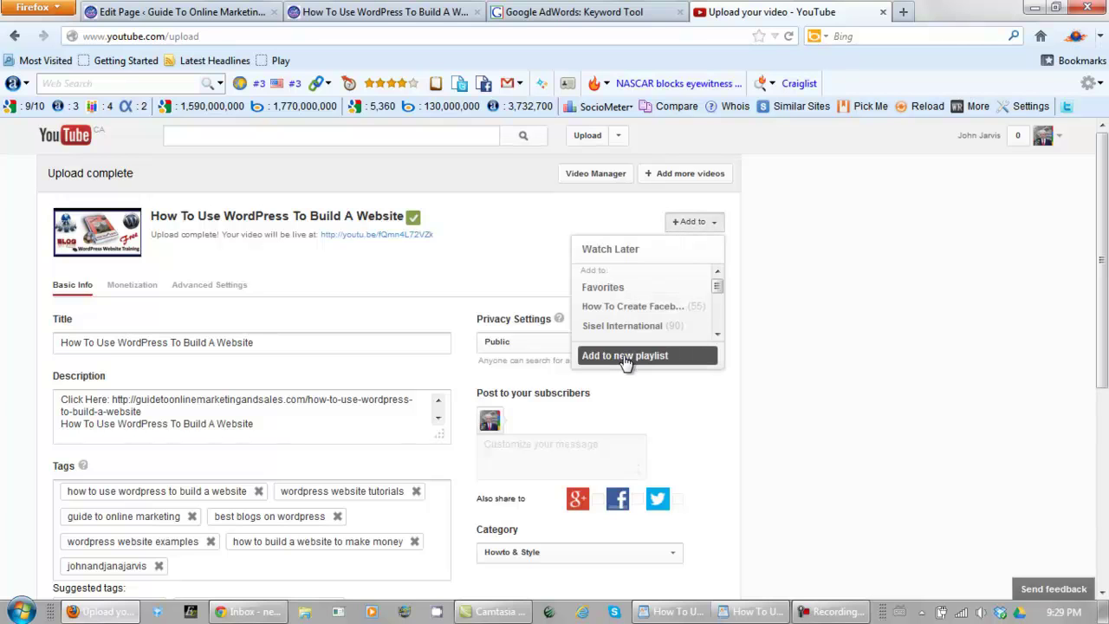
left_click(624, 357)
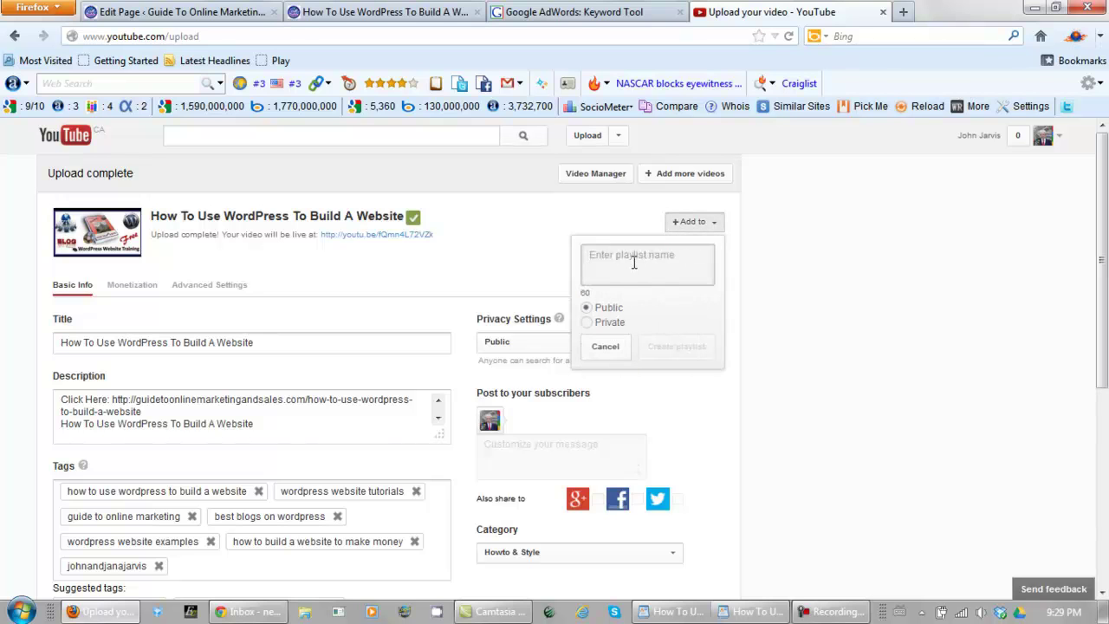
key("ctrl+v")
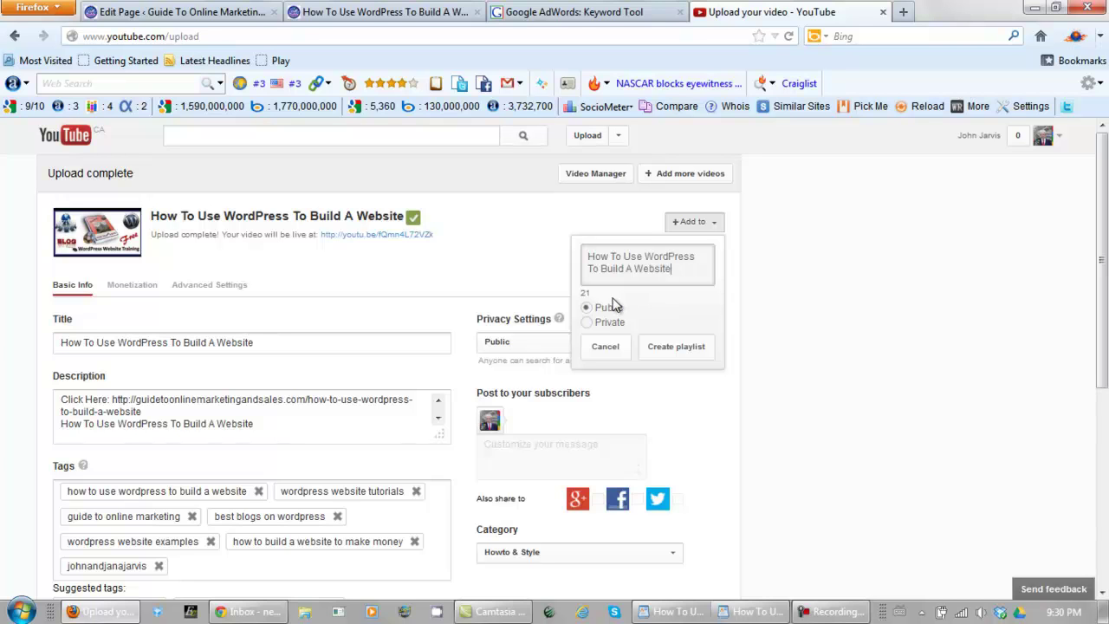
left_click(669, 347)
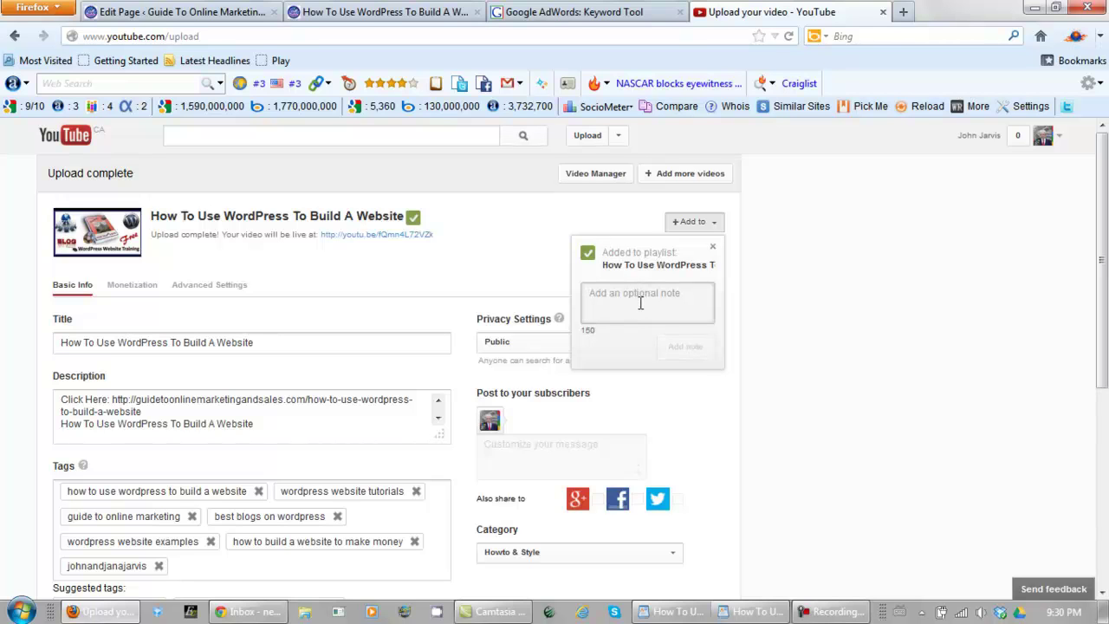
key("ctrl+v")
left_click(684, 345)
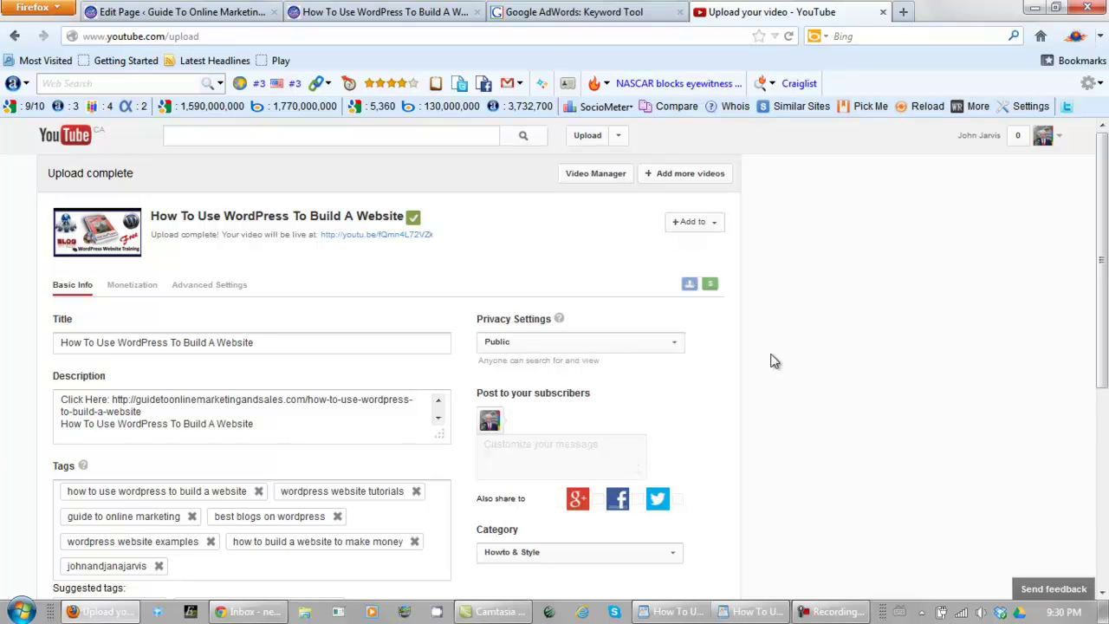